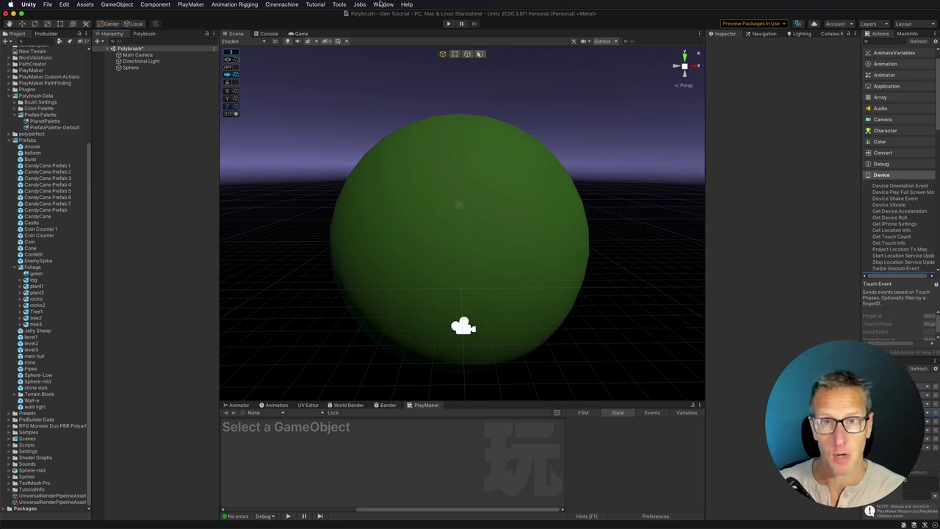
Confirm in the Package Manager that Polybrush 1.0.2 is installed
left_click(382, 6)
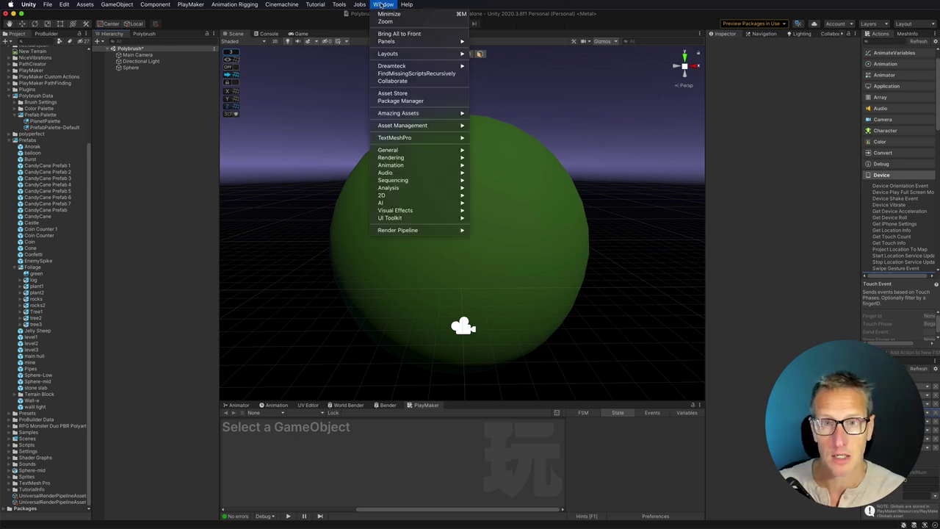
left_click(394, 105)
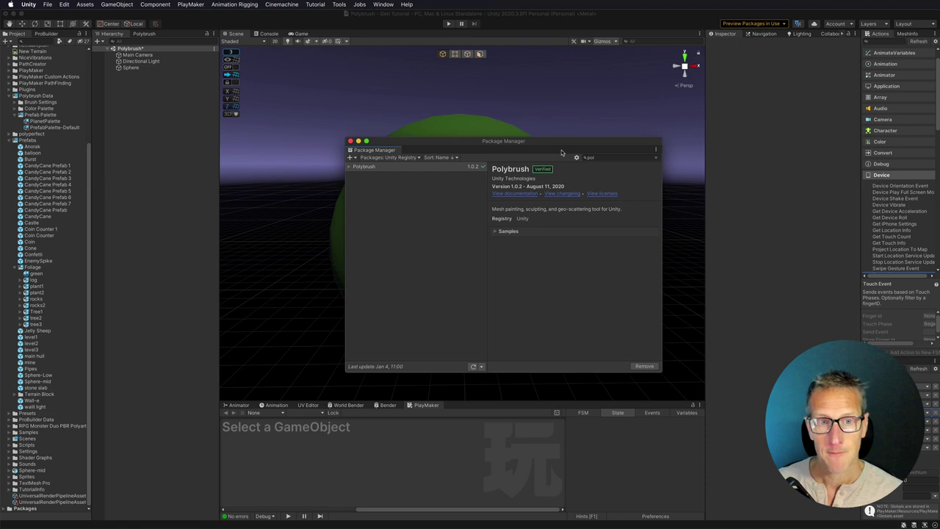
left_click(608, 157)
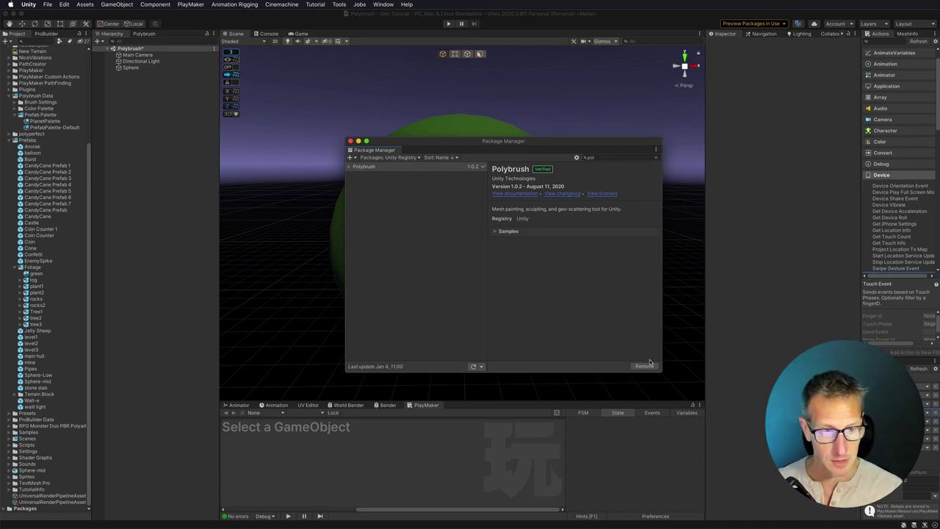
left_click(350, 141)
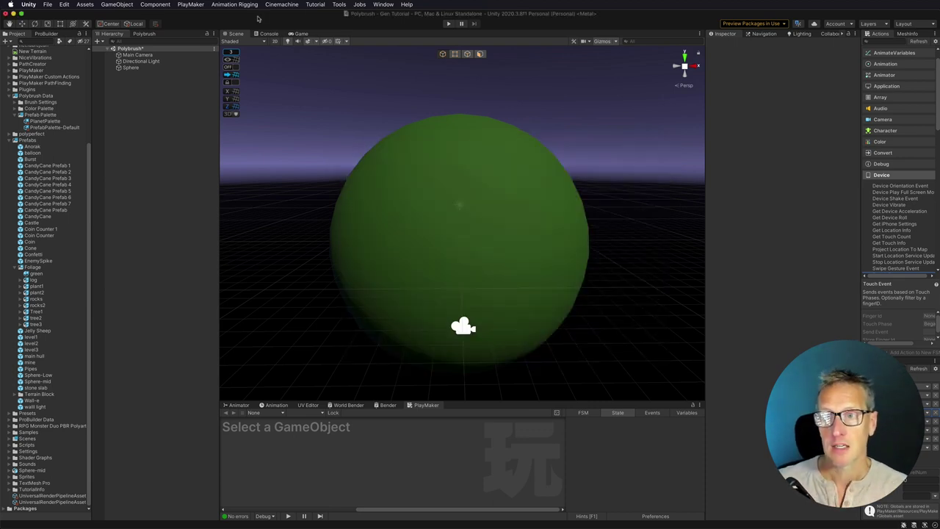
Open the Polybrush window from Tools > Polybrush and bring back the scene hierarchy
left_click(338, 4)
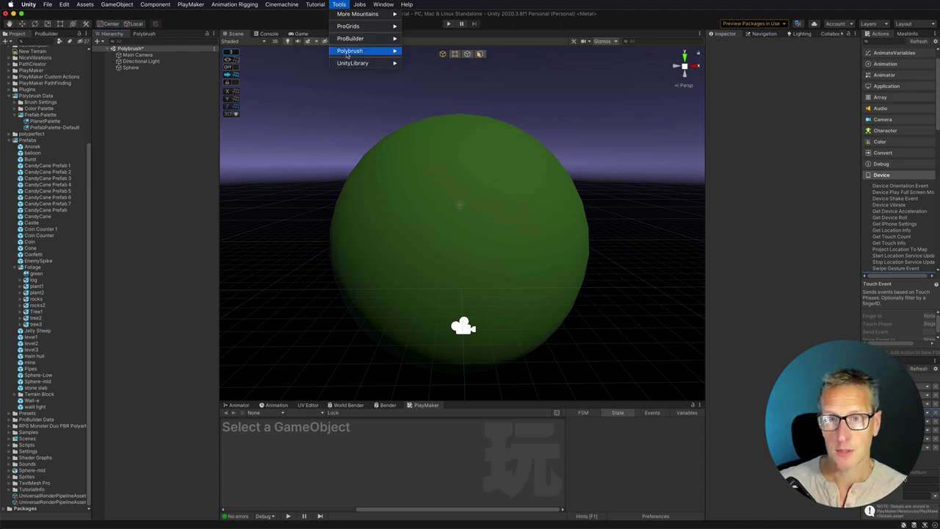
mouse_move(348, 55)
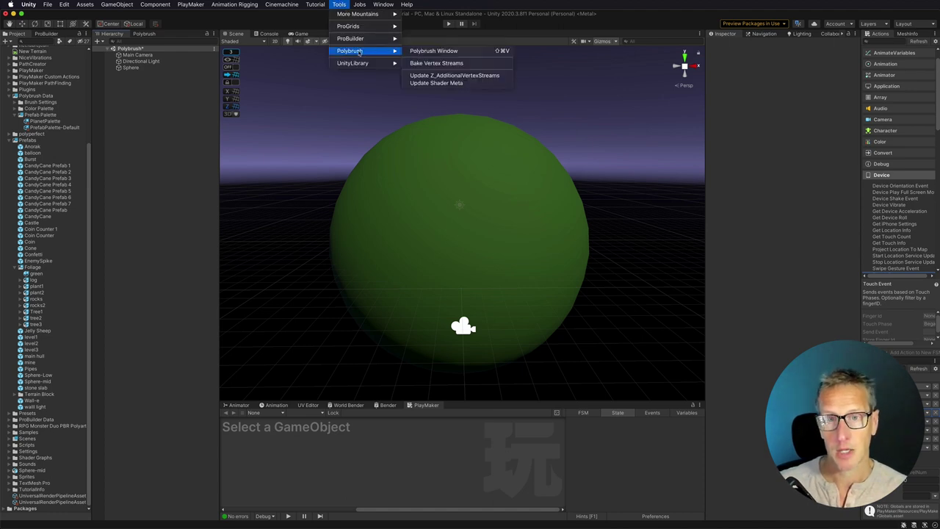
left_click(434, 51)
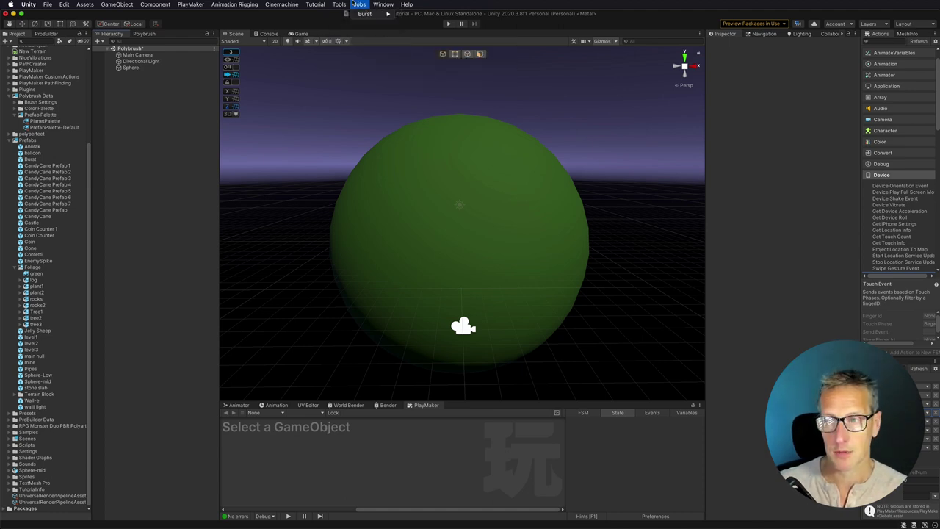
left_click(145, 34)
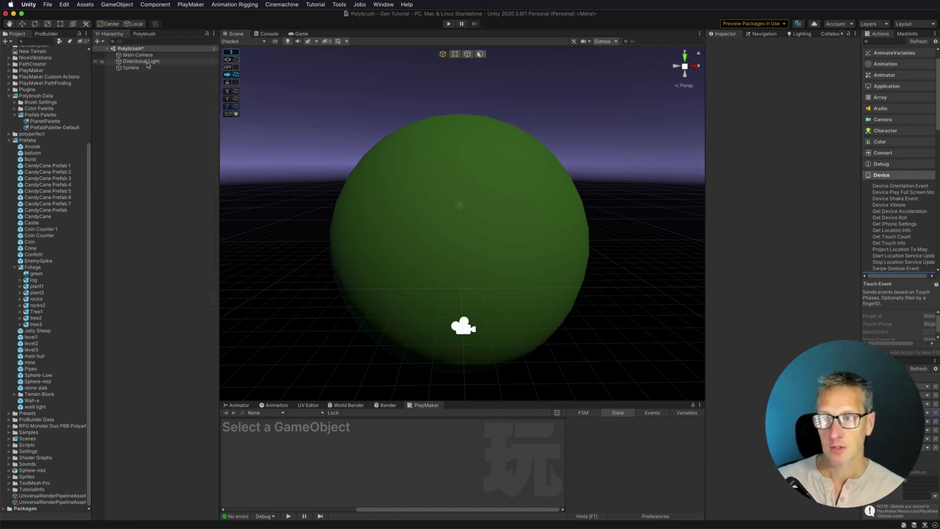
Sculpt the Sphere with a 2.7 outer-radius brush, raising bumps on its top and upper-right
left_click(139, 68)
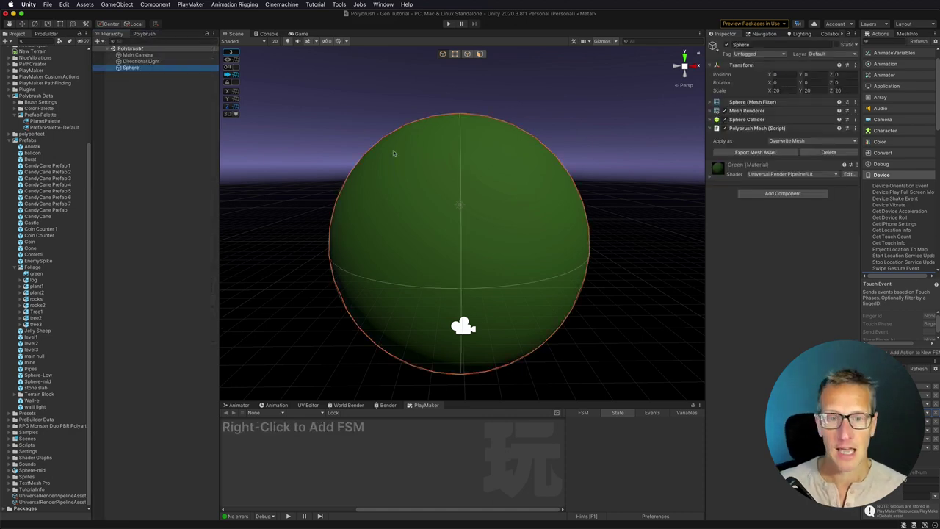
left_click(147, 34)
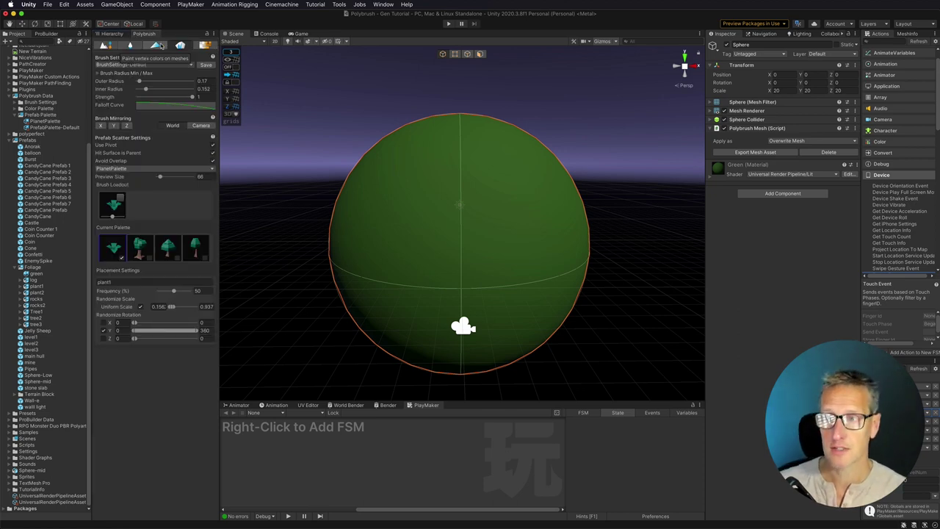
left_click(103, 46)
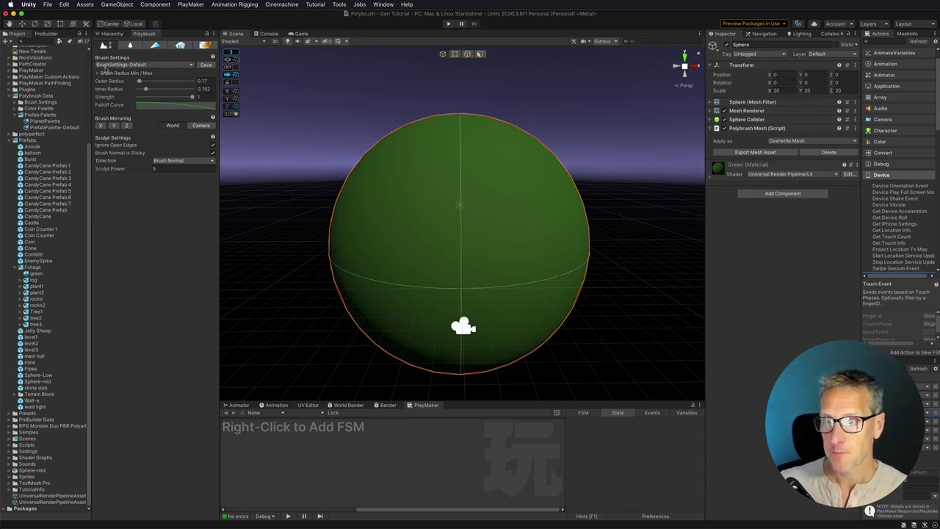
mouse_move(138, 82)
left_mouse_down()
mouse_move(163, 82)
mouse_move(148, 90)
mouse_move(168, 82)
left_mouse_up()
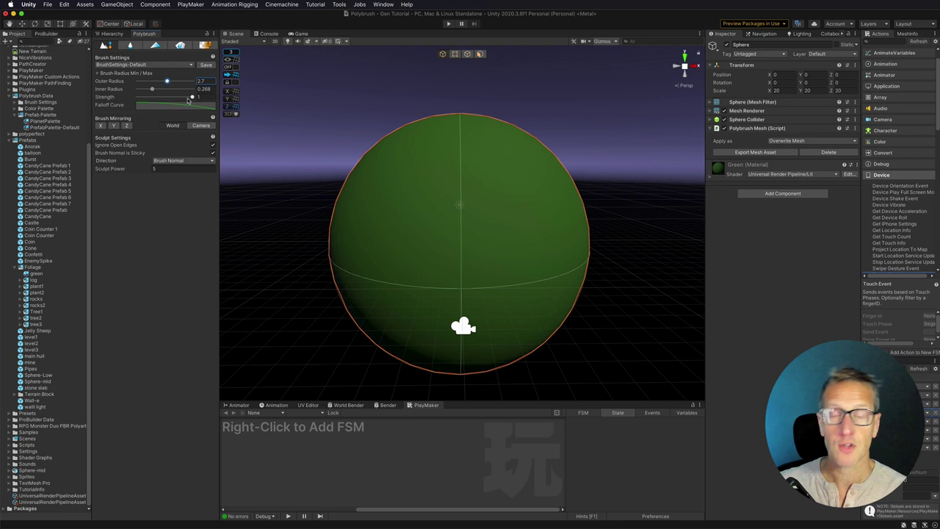
left_click(453, 125)
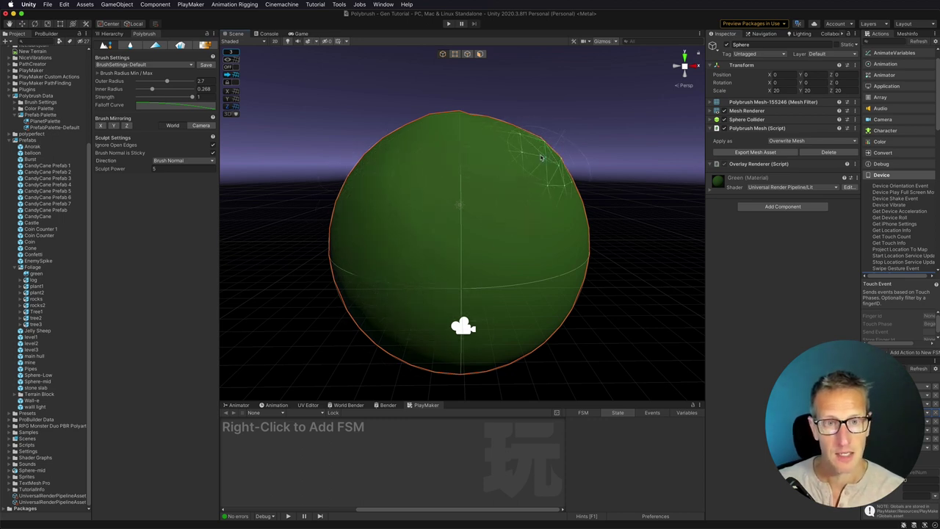
left_click_drag(542, 156, 558, 195)
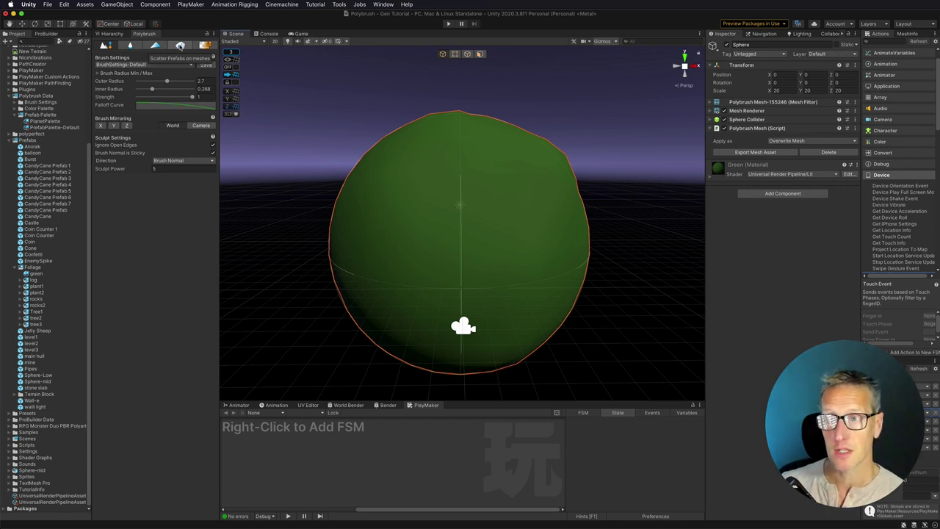
Switch Polybrush to Scatter Prefabs and choose the empty PlanetPalette palette
left_click(180, 45)
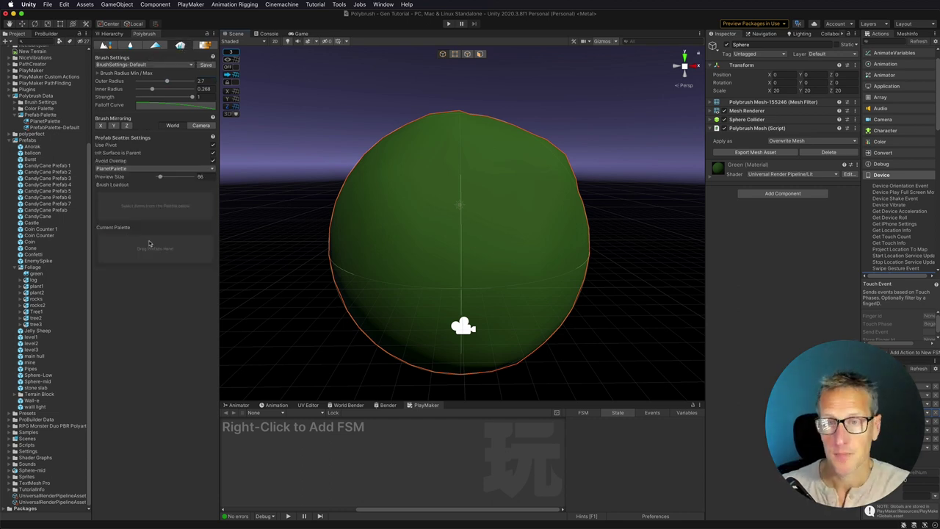
left_click(136, 170)
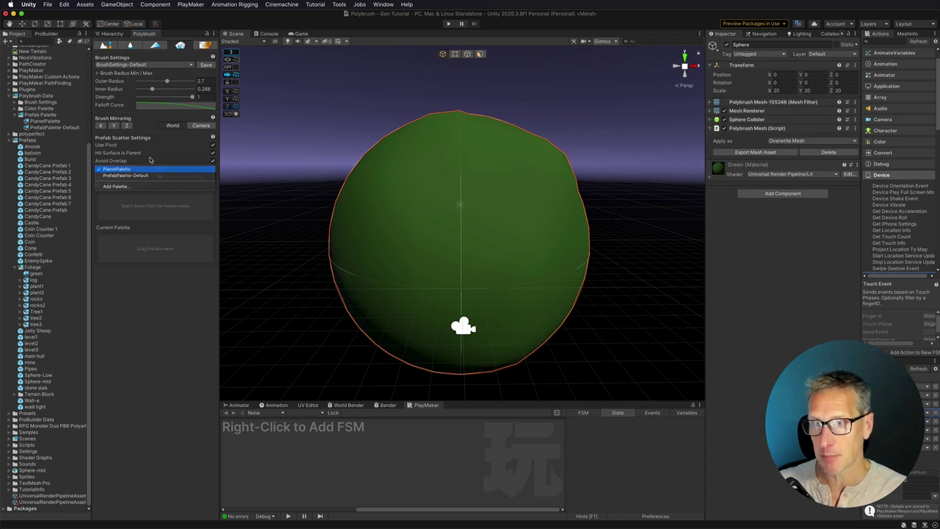
left_click(126, 170)
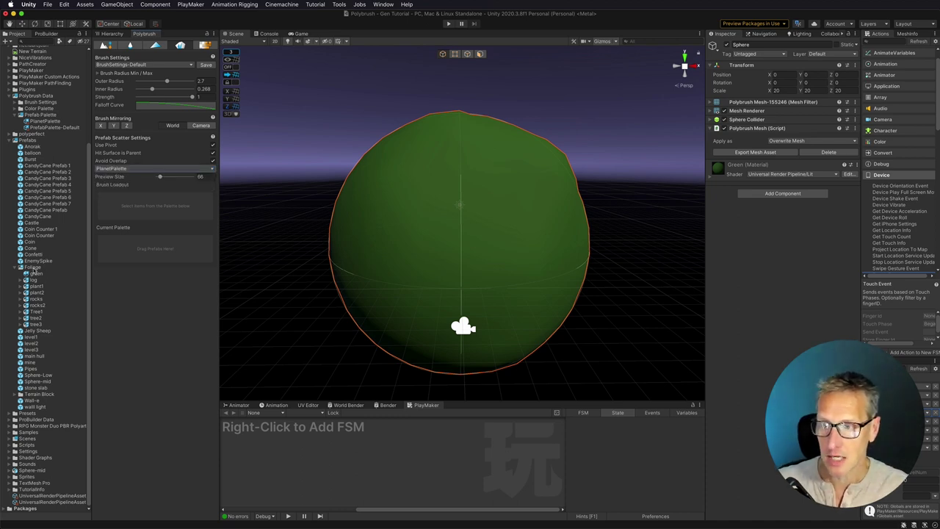
Add plant1, plant2, rocks, rocks2, Tree1, tree2 and tree3 from Prefabs > Foliage to the palette
left_click(33, 267)
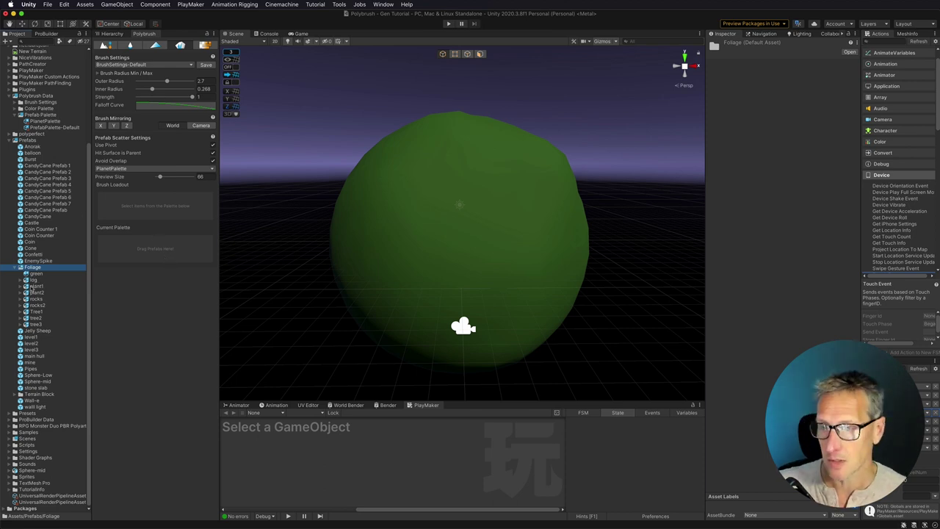
left_click_drag(32, 287, 135, 254)
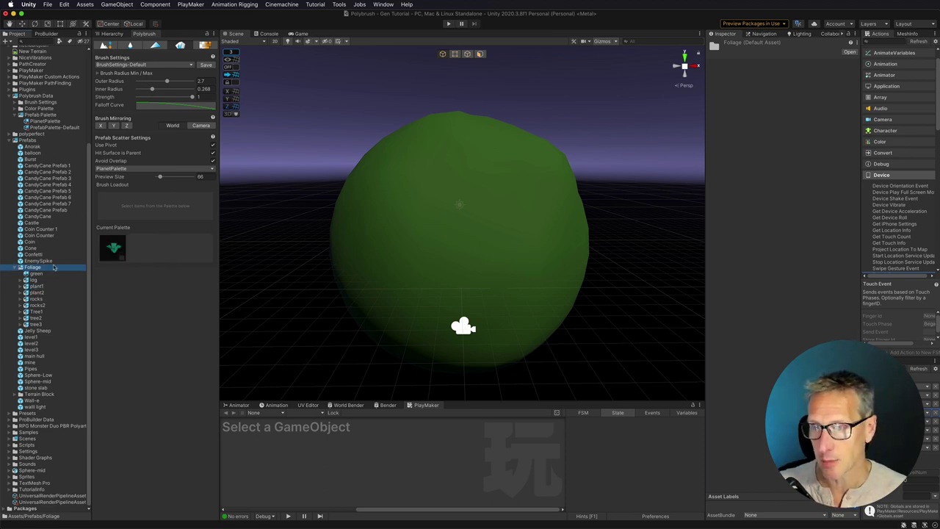
left_click_drag(36, 293, 141, 248)
left_click_drag(32, 299, 168, 248)
left_click_drag(34, 306, 194, 254)
left_click_drag(35, 314, 172, 261)
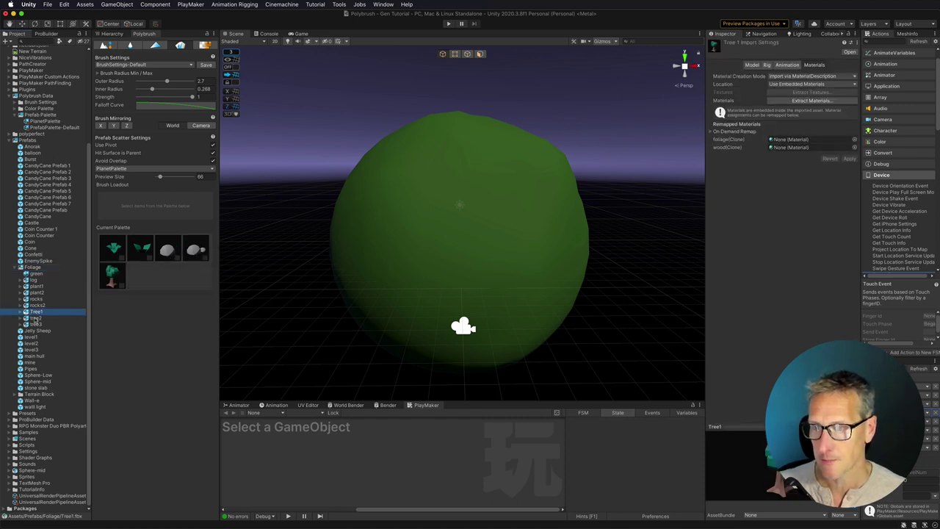
left_click_drag(35, 318, 186, 277)
Give plant1 uniform random scaling and full random rotation around Y
left_click(113, 250)
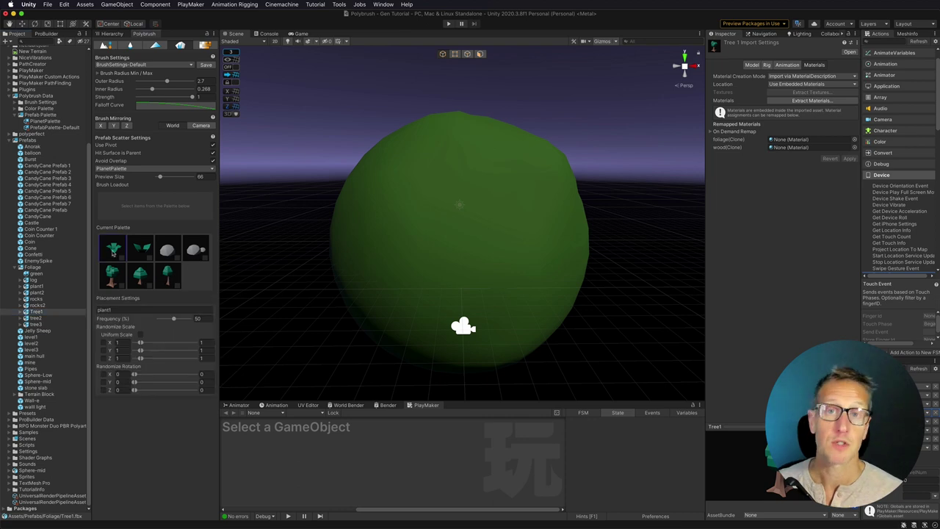
left_click(140, 335)
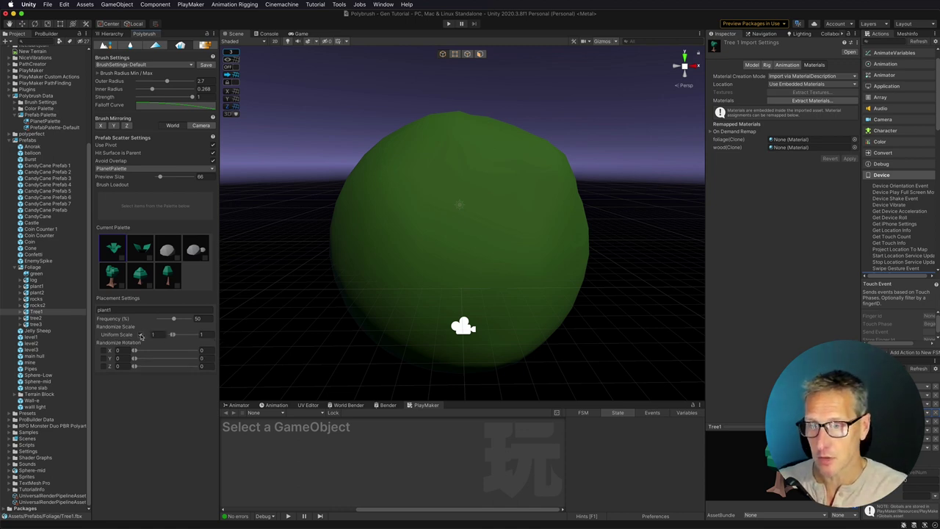
left_click_drag(169, 336, 172, 334)
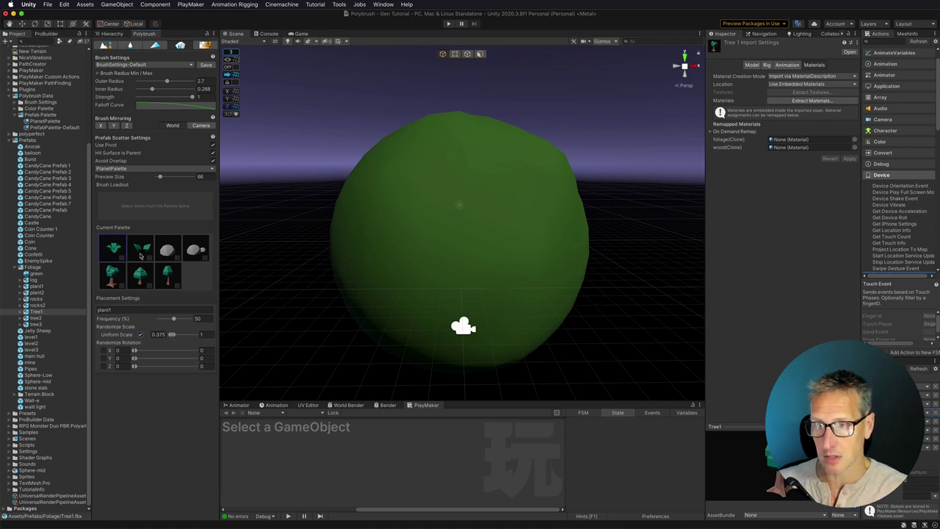
left_click_drag(135, 358, 207, 359)
left_click(104, 358)
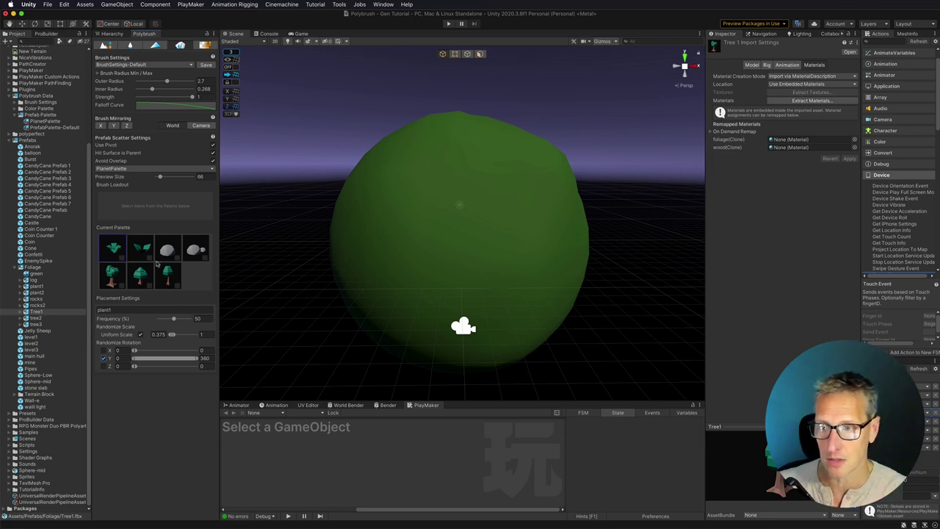
Select all palette prefabs and enable uniform scale on tree3
key("super+a")
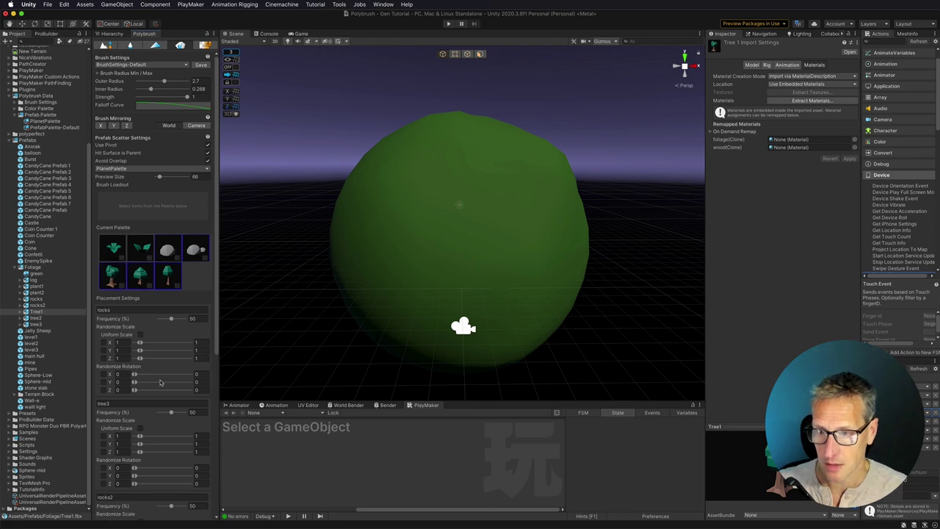
left_click(141, 428)
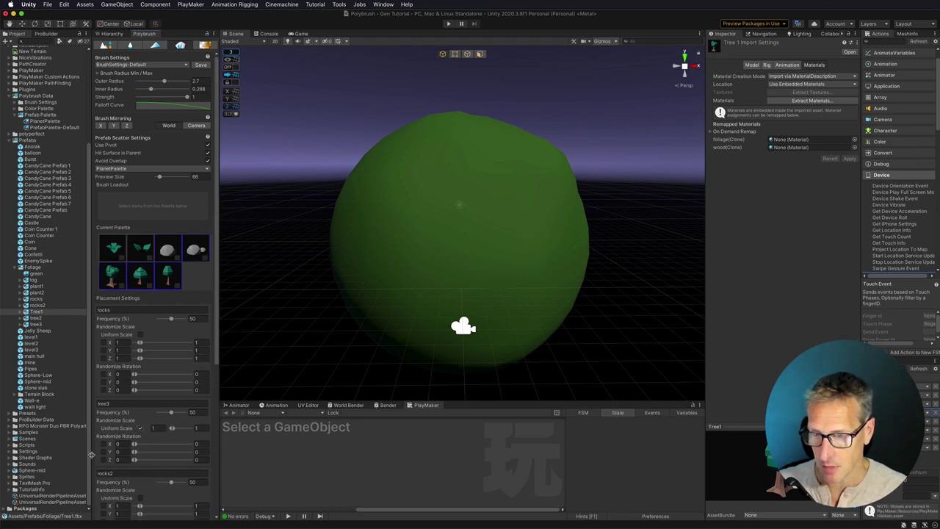
scroll(138, 448, "down", 2)
scroll(135, 453, "down", 5)
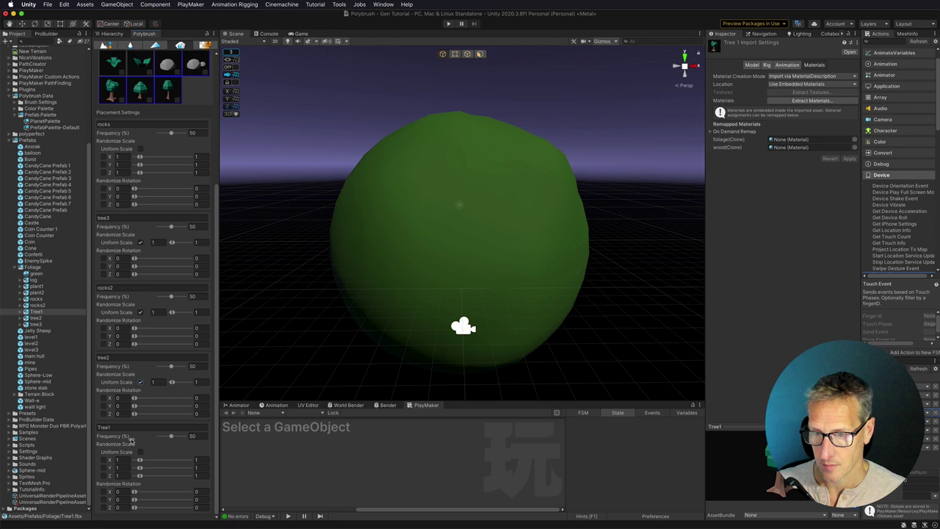
Set plant1's uniform size range to 0.375–0.843
left_click(141, 71)
left_click(139, 335)
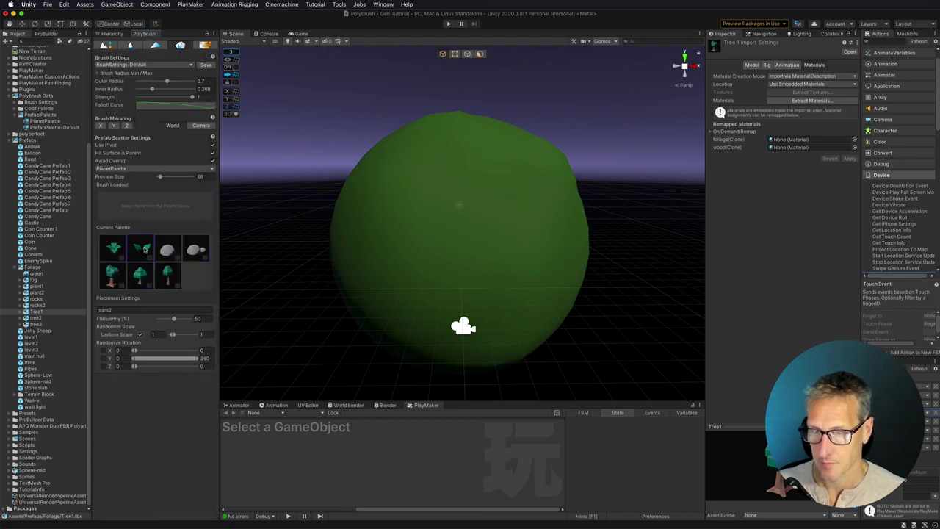
mouse_move(156, 335)
left_mouse_down()
mouse_move(184, 337)
mouse_move(172, 336)
left_mouse_up()
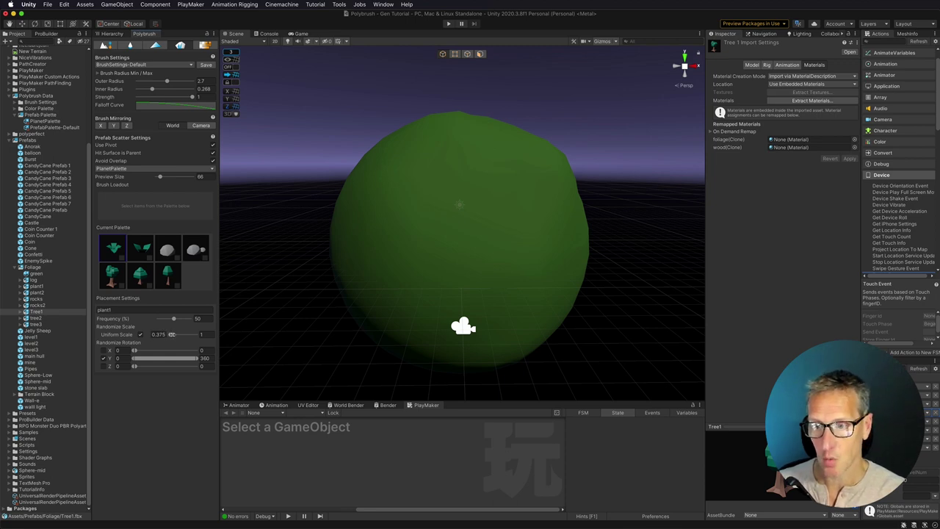
left_click_drag(168, 337, 172, 335)
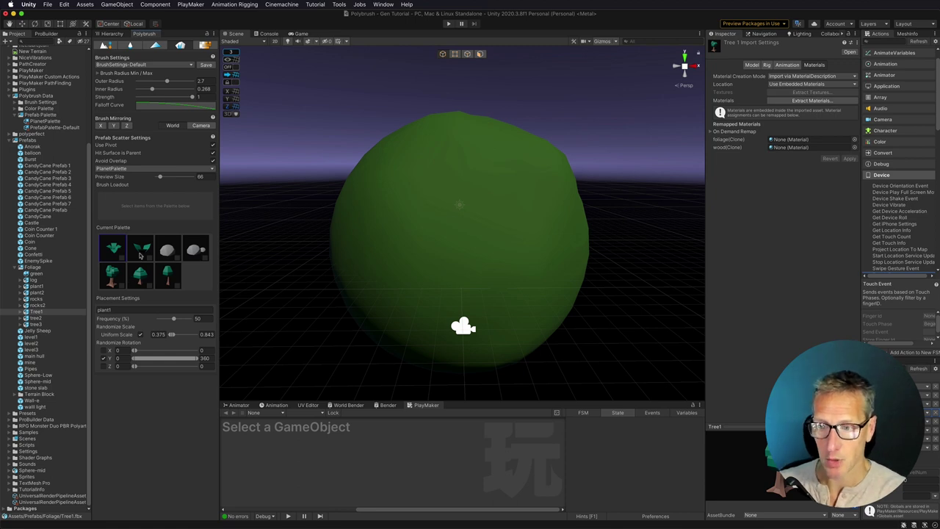
Set plant2's size range to 0.3–0.8 and tree3's to 0.8–1.4
left_click(139, 252)
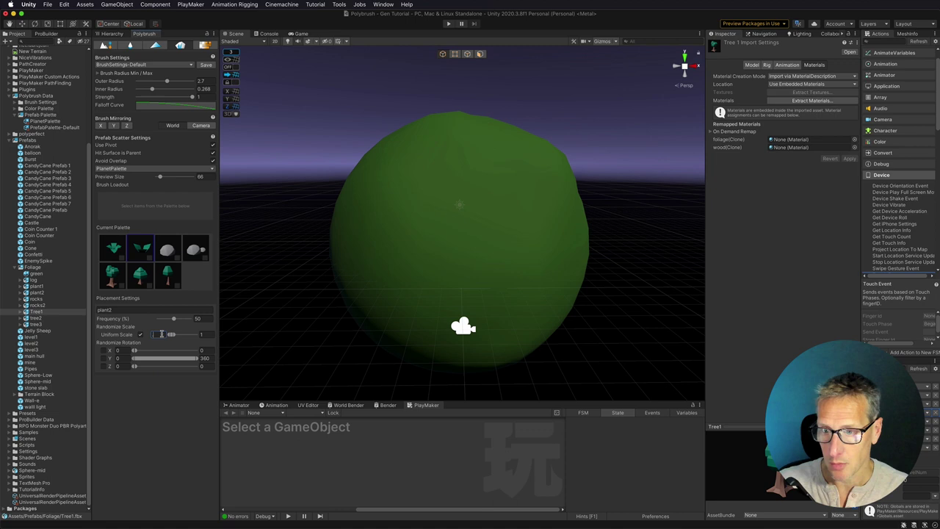
left_click_drag(161, 335, 166, 335)
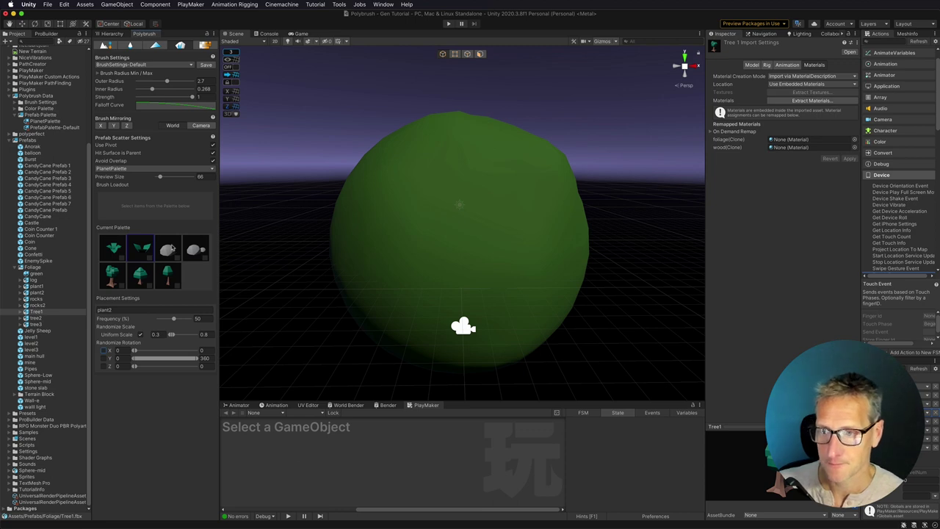
left_click(167, 275)
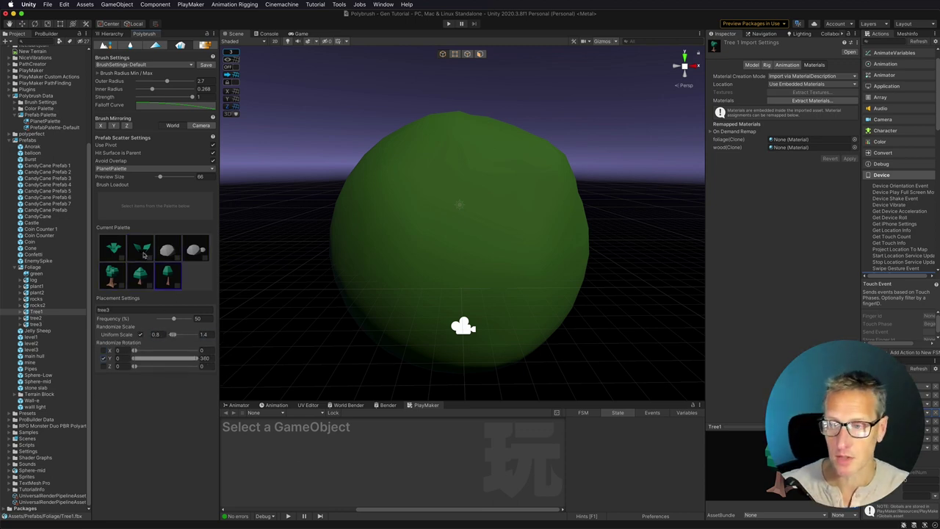
Load tree3 into the brush loadout and scatter trees over the sphere, undoing the last batch
left_click(176, 287)
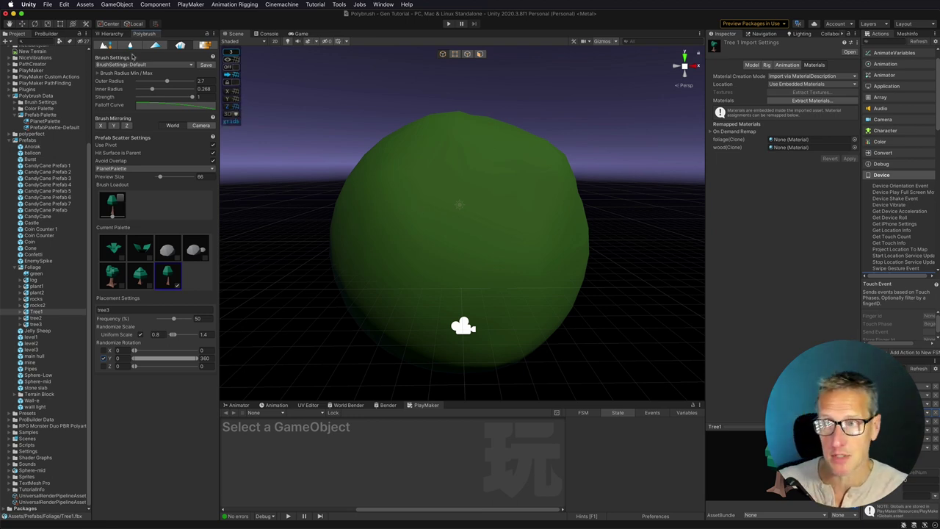
left_click(440, 205)
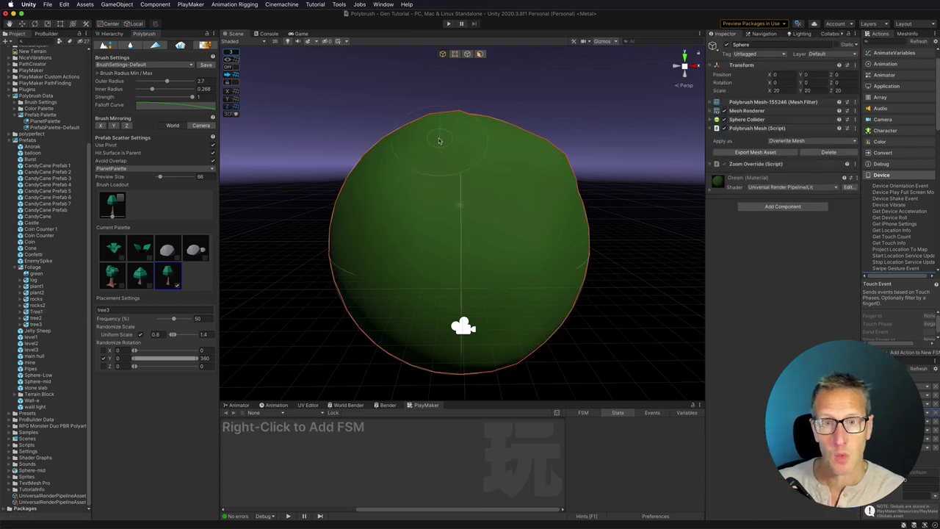
left_click_drag(437, 133, 542, 239)
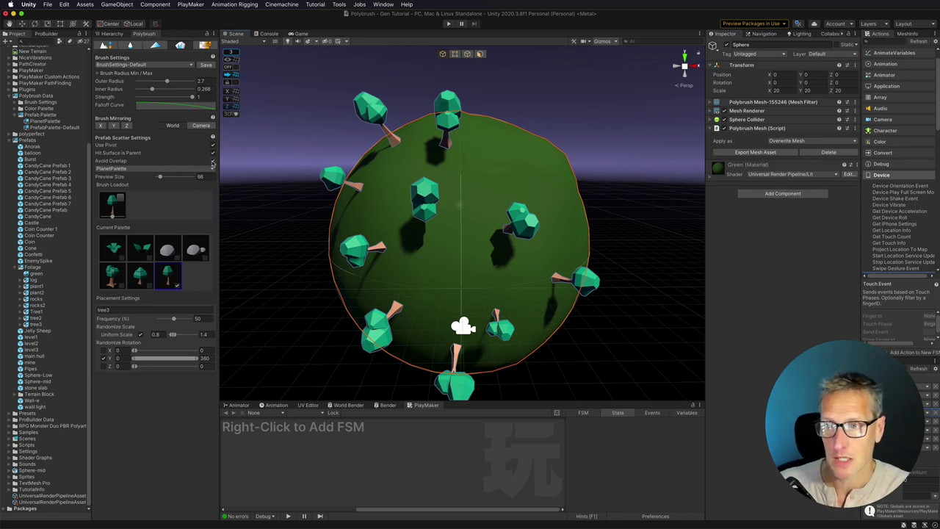
mouse_move(436, 137)
left_mouse_down()
mouse_move(428, 158)
mouse_move(406, 158)
mouse_move(406, 209)
mouse_move(373, 256)
mouse_move(365, 302)
mouse_move(393, 333)
mouse_move(431, 334)
mouse_move(447, 364)
mouse_move(512, 362)
mouse_move(517, 292)
mouse_move(496, 283)
mouse_move(535, 210)
mouse_move(558, 202)
left_mouse_up()
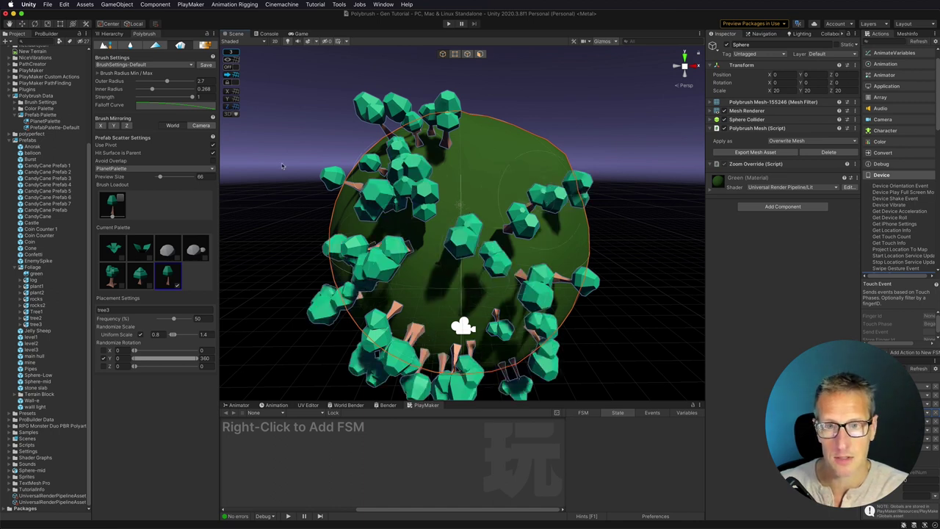
key("super+z")
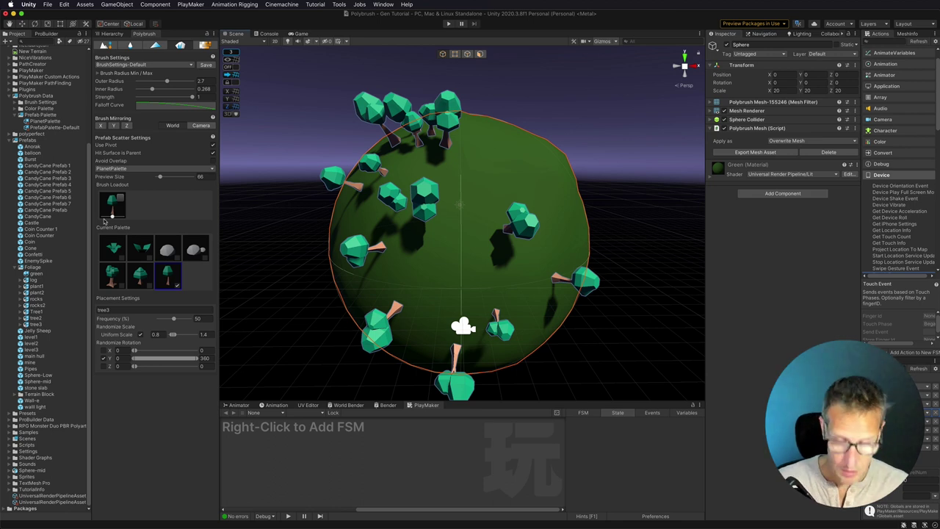
Undo the remaining trees, load all three trees at frequency ~32, and densely repaint the sphere
key("super+z")
key("super+z")
key("super+z")
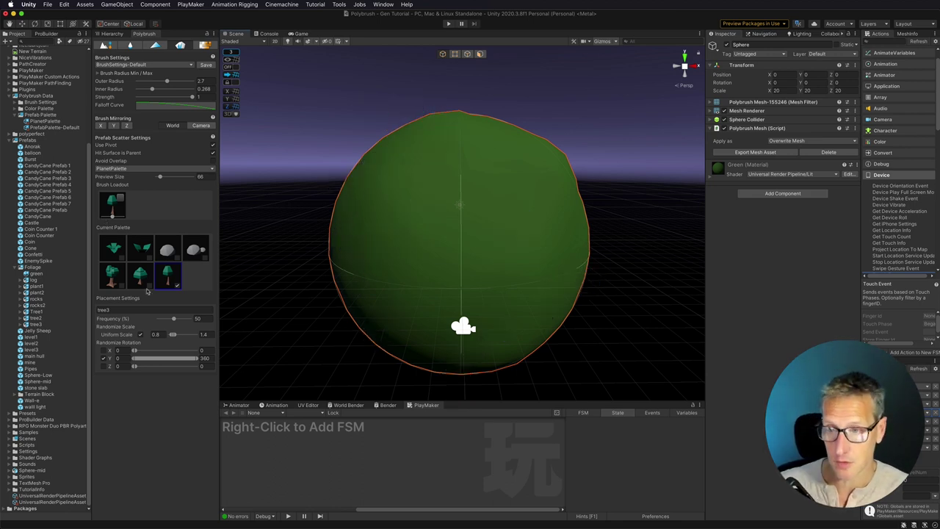
left_click(120, 285)
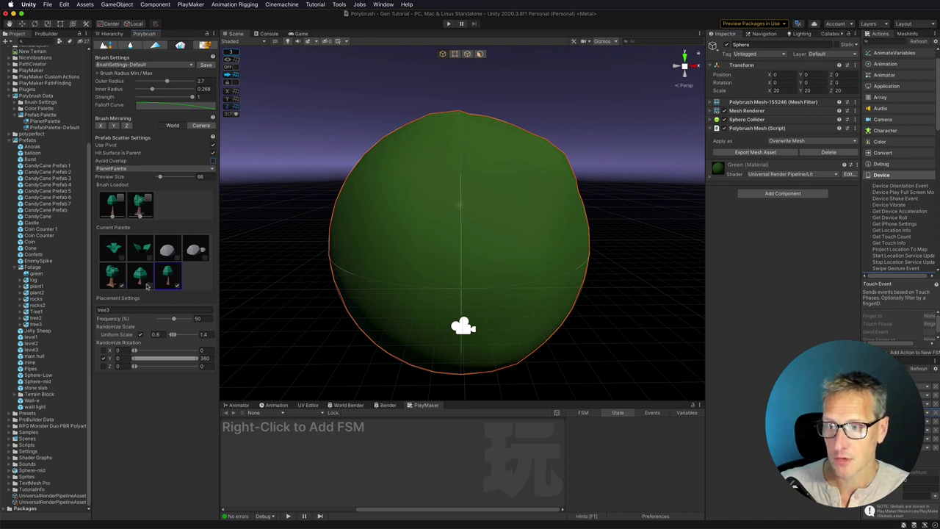
left_click(147, 286)
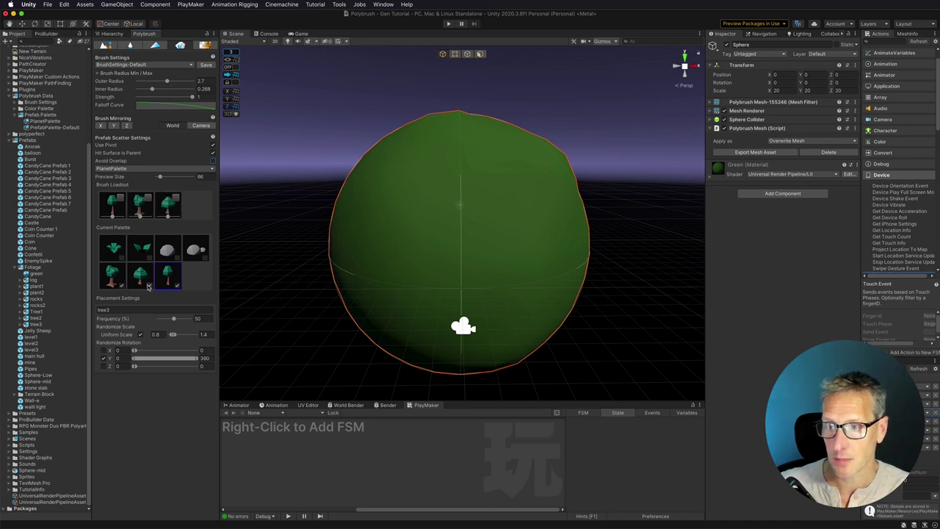
left_click(112, 216)
left_click(111, 216)
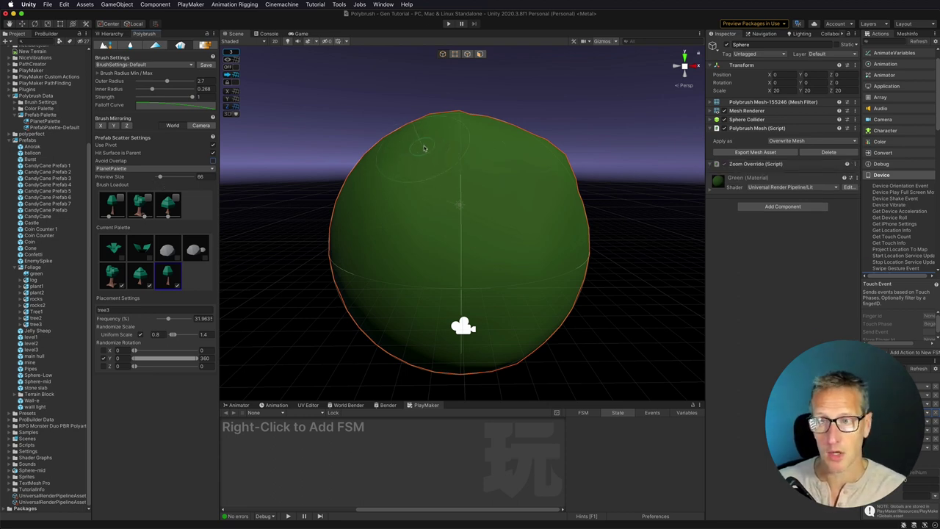
mouse_move(447, 139)
left_mouse_down()
mouse_move(371, 183)
mouse_move(320, 267)
mouse_move(327, 242)
mouse_move(331, 280)
mouse_move(456, 360)
mouse_move(545, 268)
mouse_move(580, 213)
mouse_move(518, 121)
mouse_move(481, 110)
mouse_move(421, 126)
mouse_move(378, 110)
mouse_move(353, 121)
left_mouse_up()
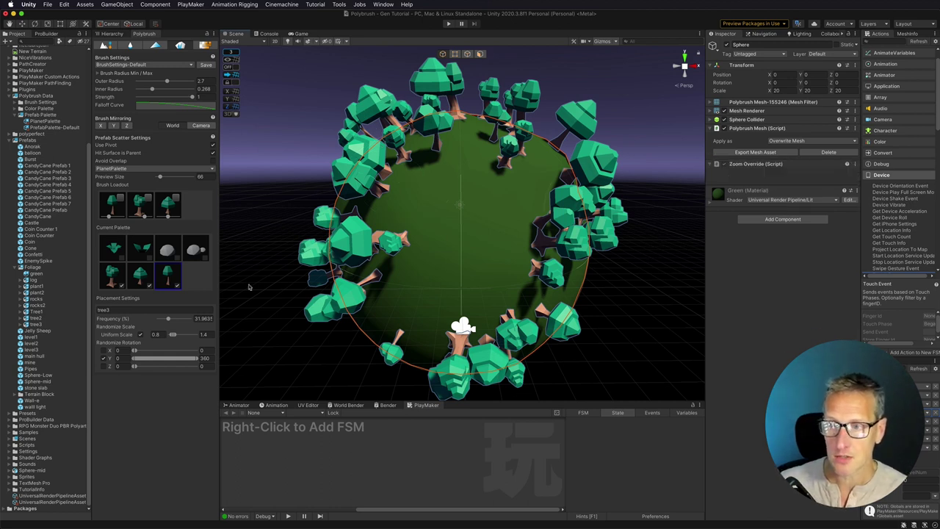
Replace the three trees with plant1 and plant2 in the loadout and scatter grass tufts
left_click(123, 287)
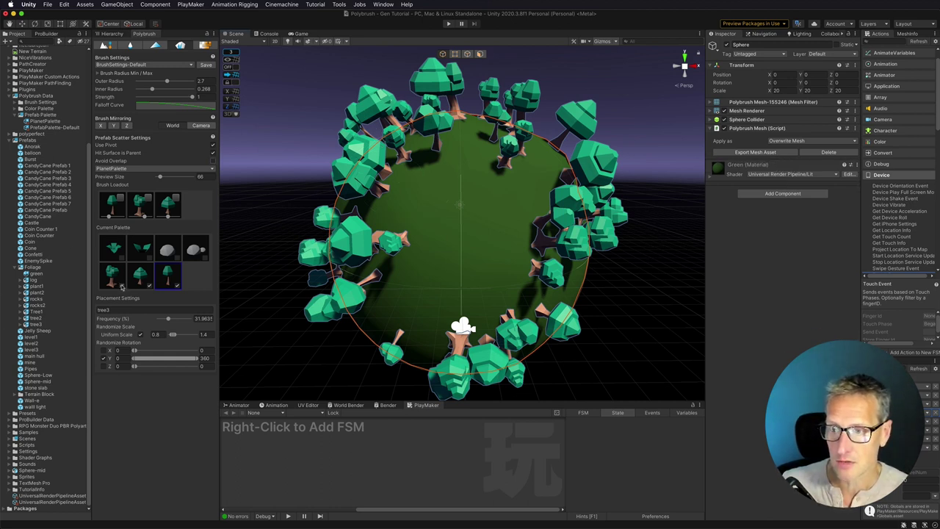
left_click(150, 286)
left_click(178, 288)
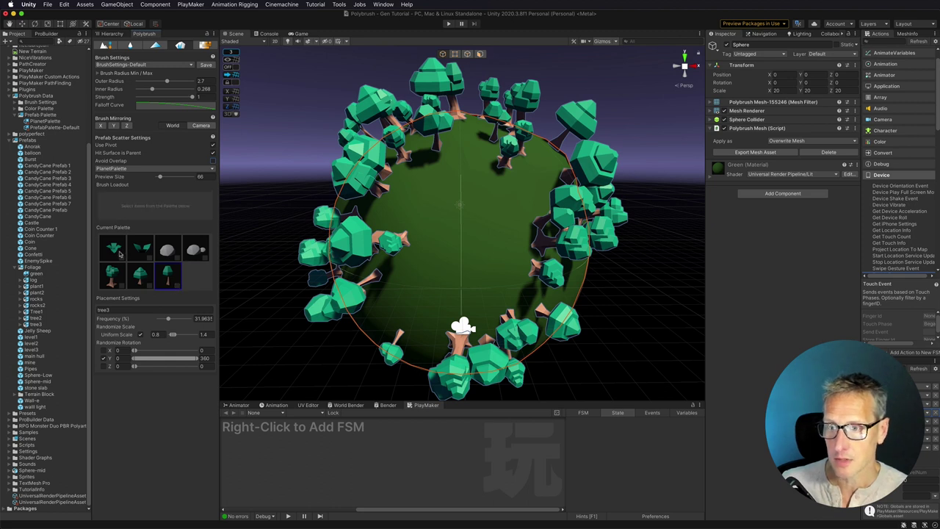
left_click(120, 258)
left_click(149, 257)
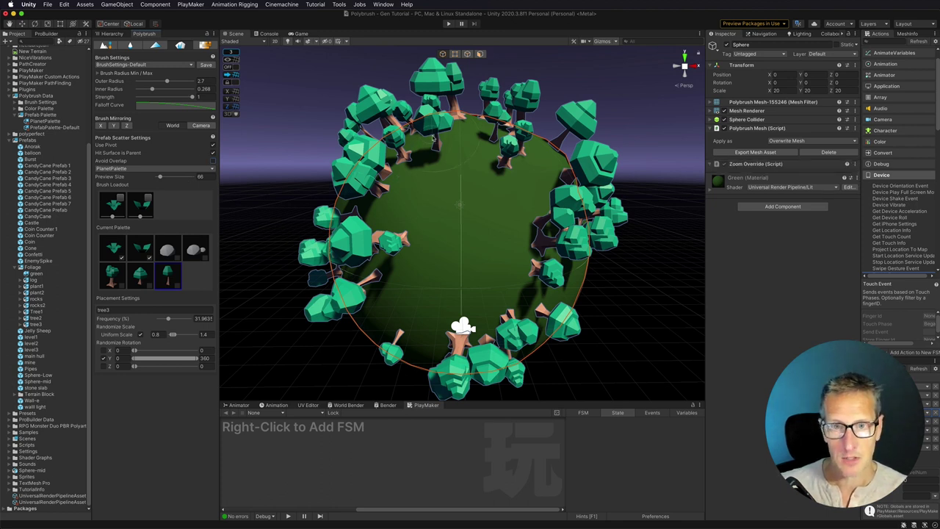
mouse_move(468, 134)
left_mouse_down()
mouse_move(484, 152)
mouse_move(526, 160)
mouse_move(542, 252)
mouse_move(507, 294)
mouse_move(461, 301)
mouse_move(384, 285)
mouse_move(406, 210)
mouse_move(467, 153)
mouse_move(567, 288)
left_mouse_up()
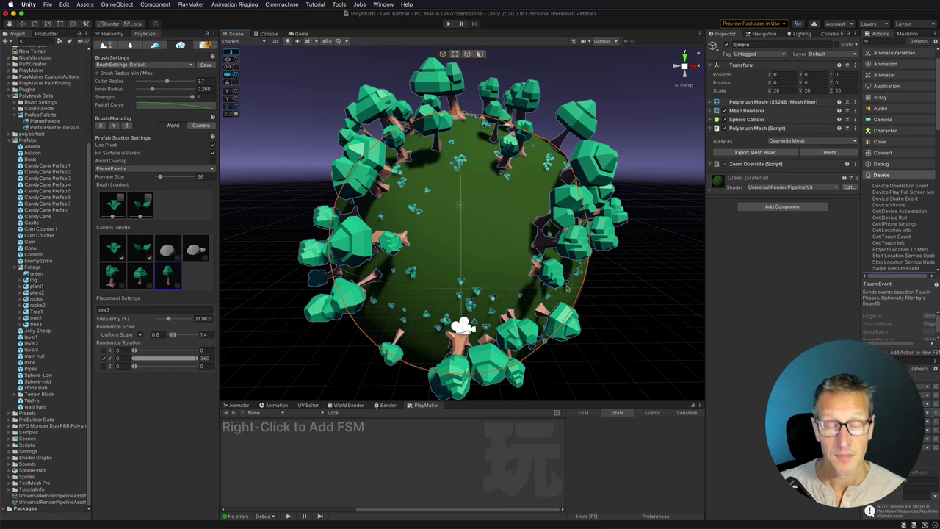
Swap the brush loadout from the two plants to rocks and rocks2
left_click(119, 200)
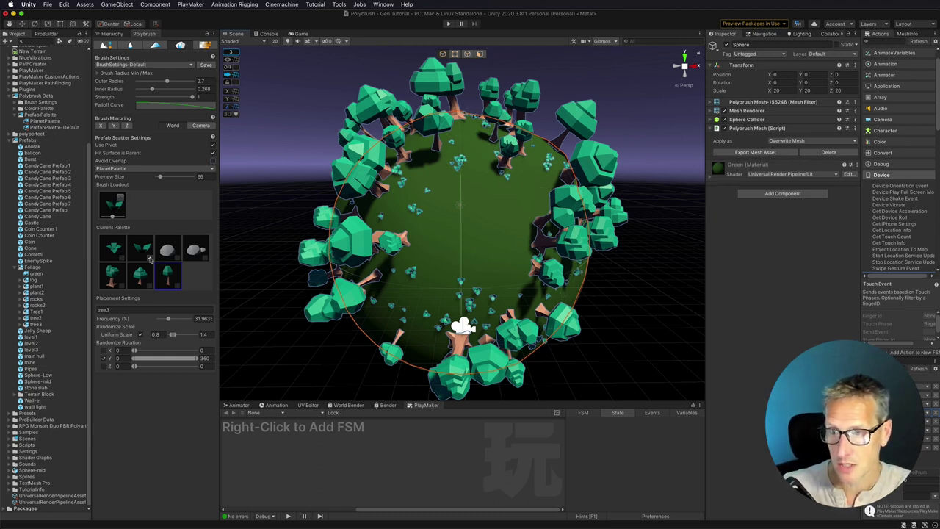
left_click(119, 200)
left_click(173, 254)
left_click(177, 257)
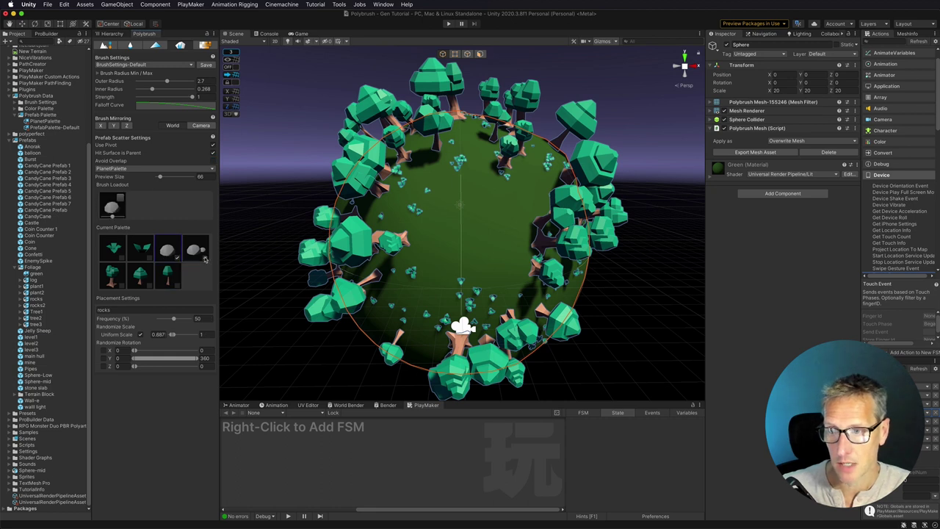
left_click(206, 260)
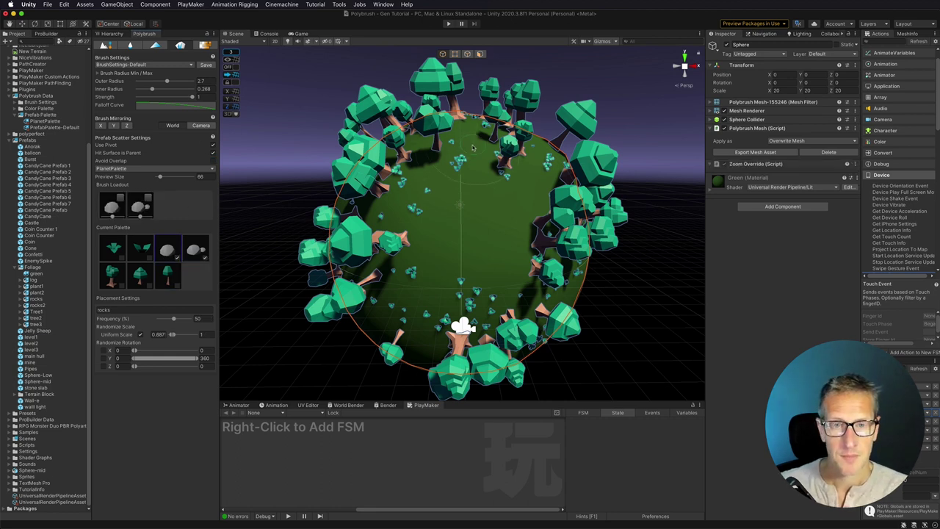
Scatter white rocks across the planet, heaviest over its lower right
left_click(524, 188)
left_click(455, 194)
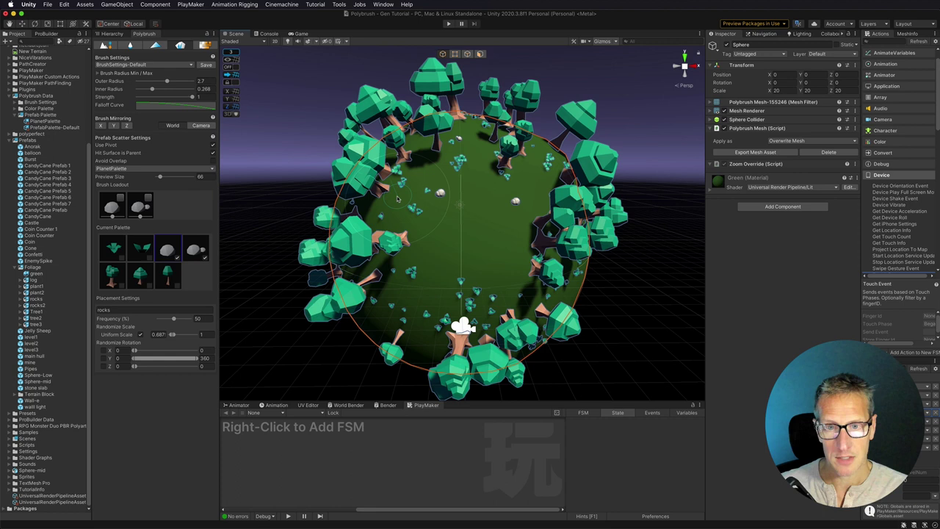
left_click(387, 217)
left_click(389, 197)
left_click(397, 318)
left_click(419, 347)
left_click(514, 258)
left_click(481, 273)
mouse_move(482, 287)
left_mouse_down()
mouse_move(536, 290)
mouse_move(514, 308)
mouse_move(506, 253)
left_mouse_up()
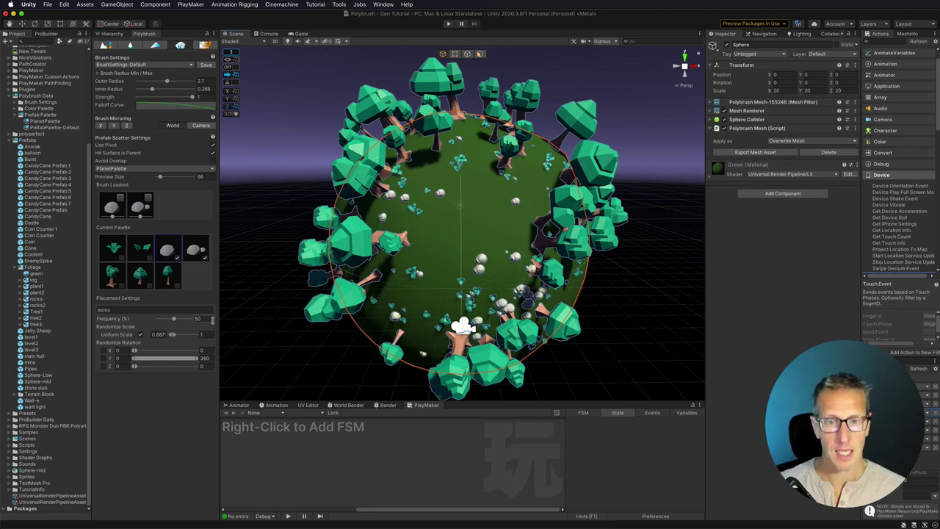